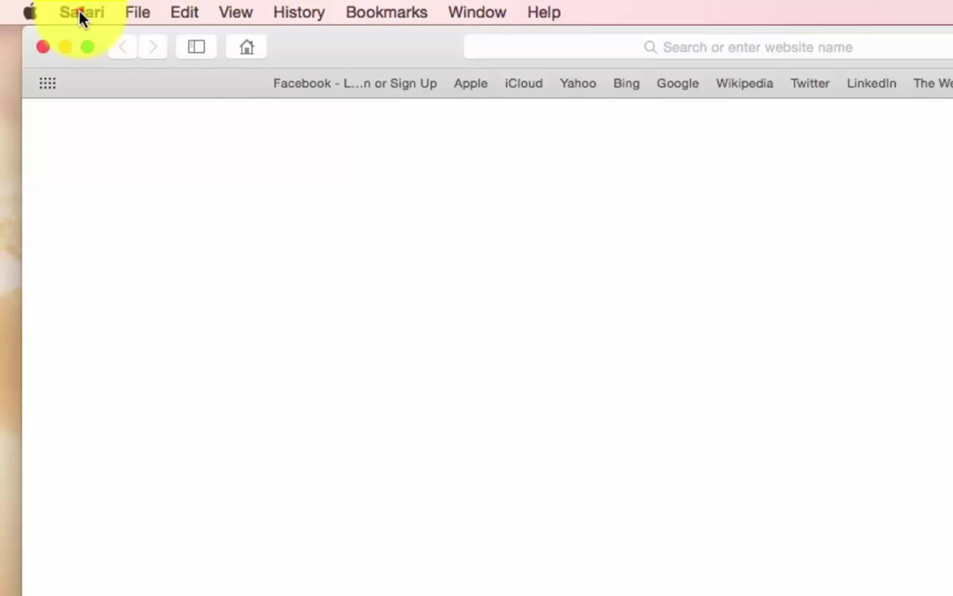
pyautogui.click(80, 14)
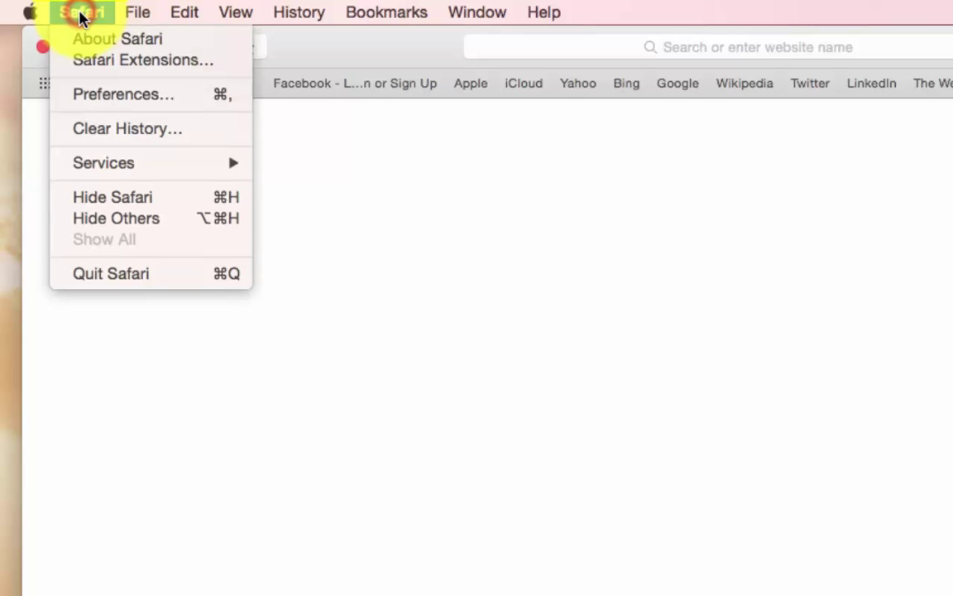
pyautogui.click(124, 97)
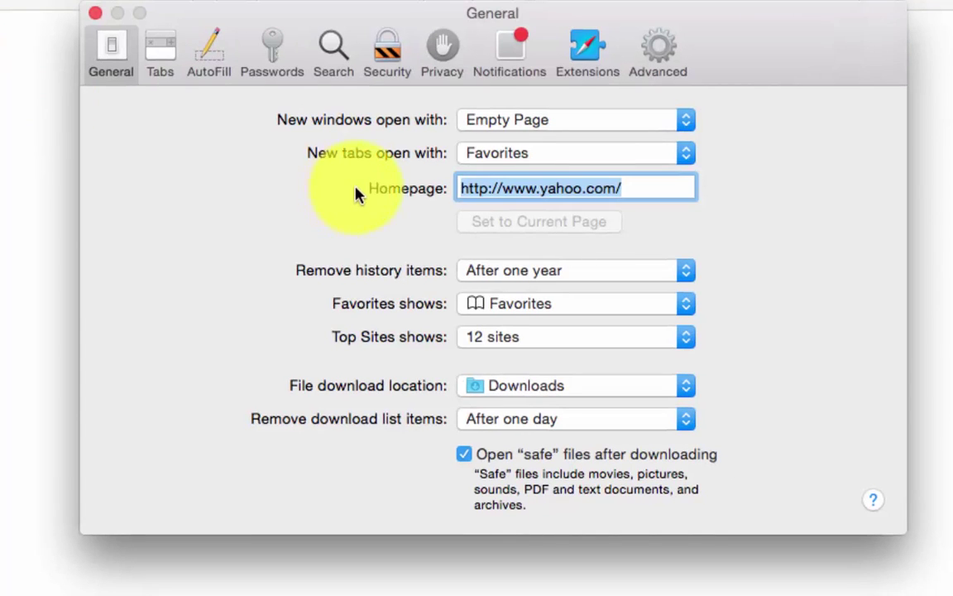
pyautogui.click(642, 188)
pyautogui.press('BackSpace')
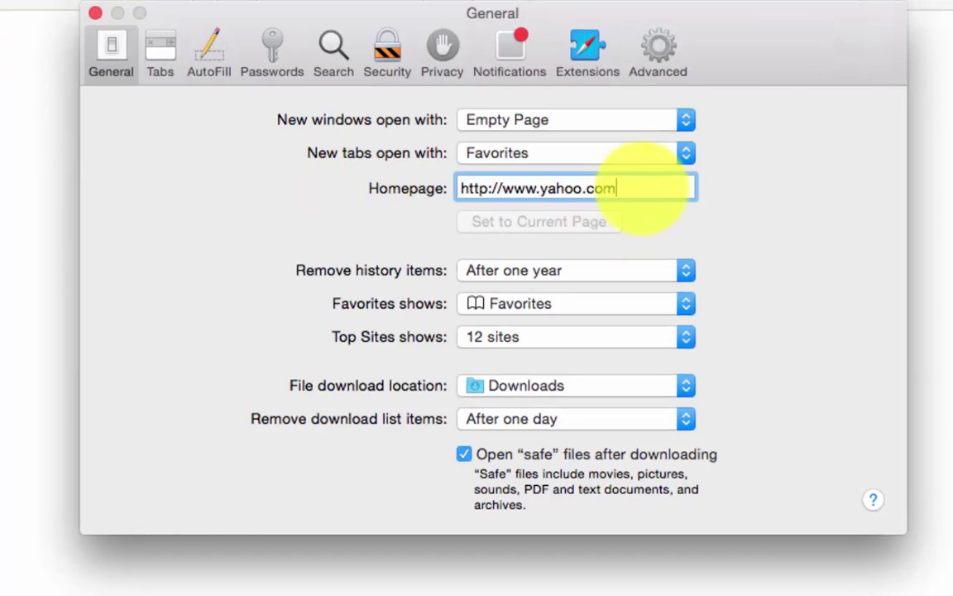
pyautogui.press('BackSpace')
pyautogui.press('BackSpace')
pyautogui.press('BackSpace')
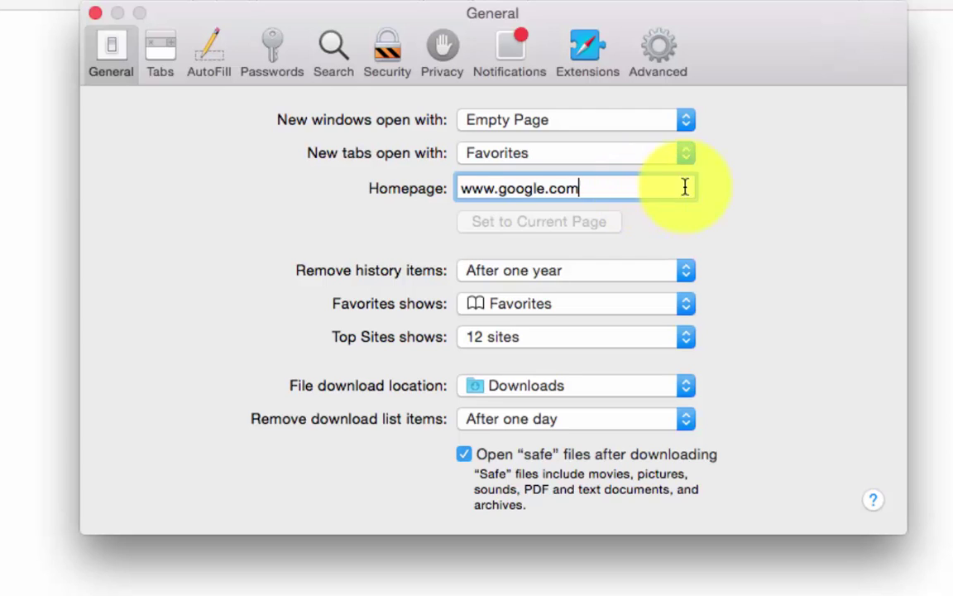
# Make both new windows and new tabs open with the Homepage
pyautogui.click(683, 125)
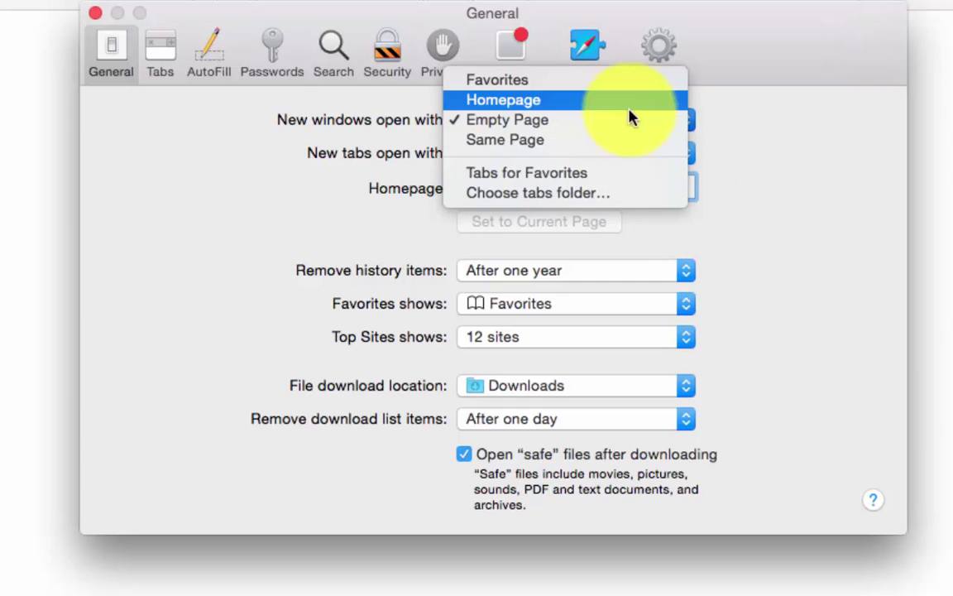
pyautogui.click(576, 100)
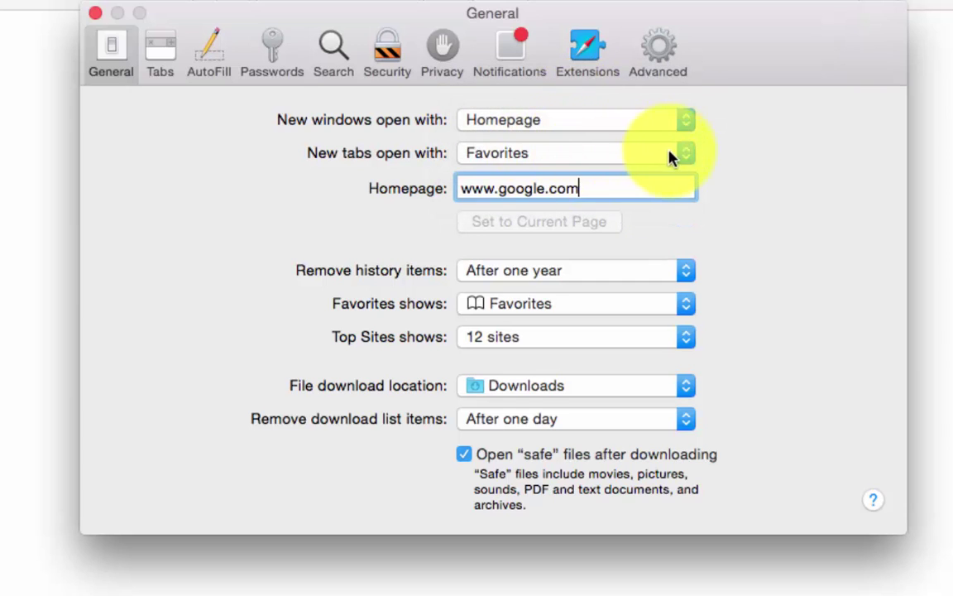
pyautogui.click(682, 156)
pyautogui.click(592, 182)
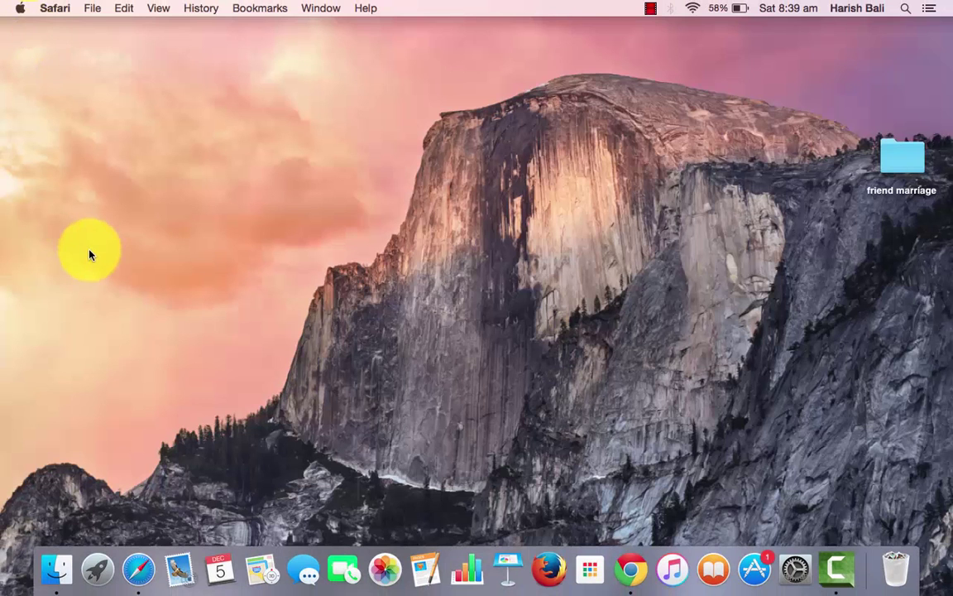
# Relaunch Safari, then open a new window and a second tab to confirm both show Google
pyautogui.click(147, 553)
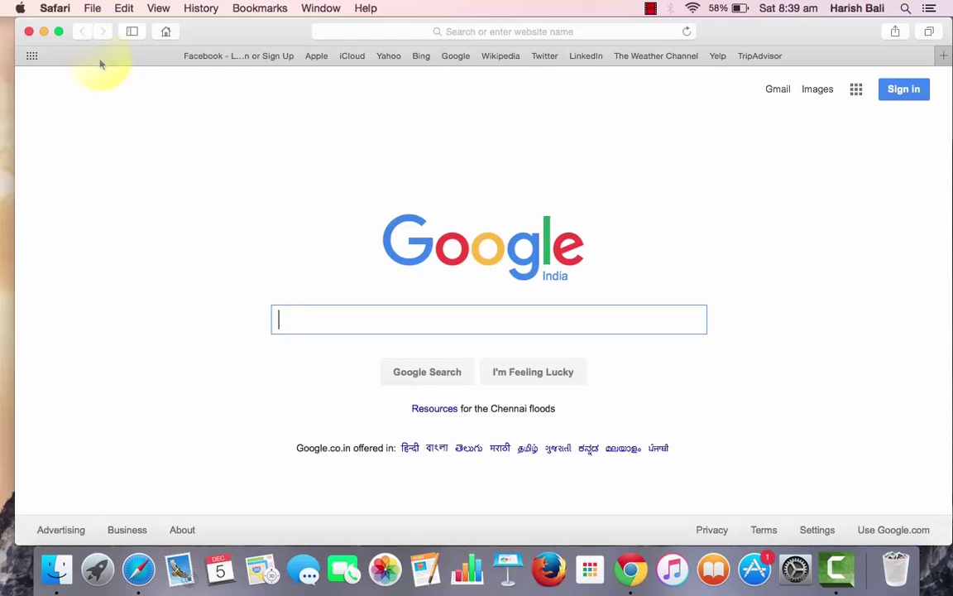
pyautogui.click(91, 10)
pyautogui.click(103, 27)
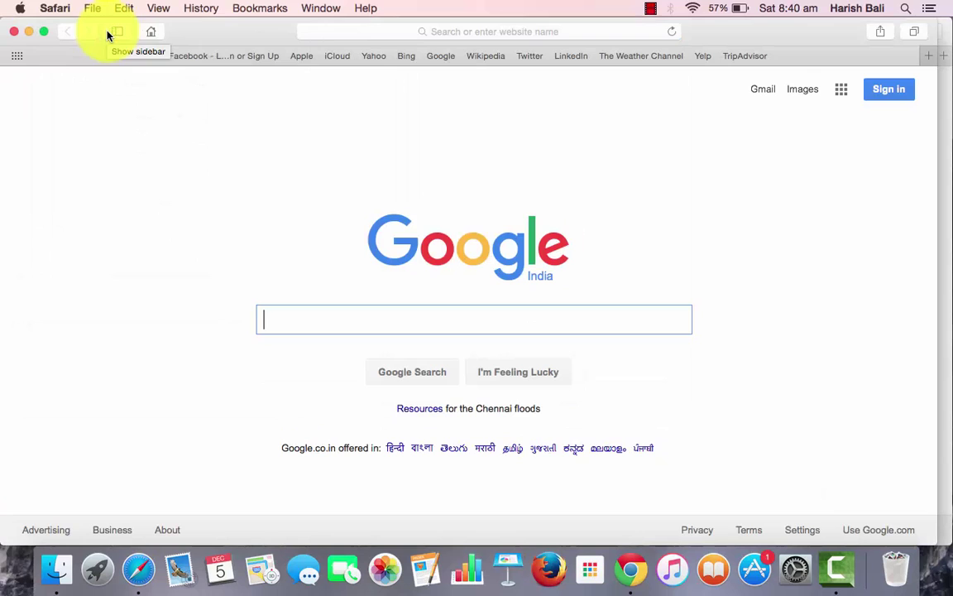
pyautogui.click(927, 58)
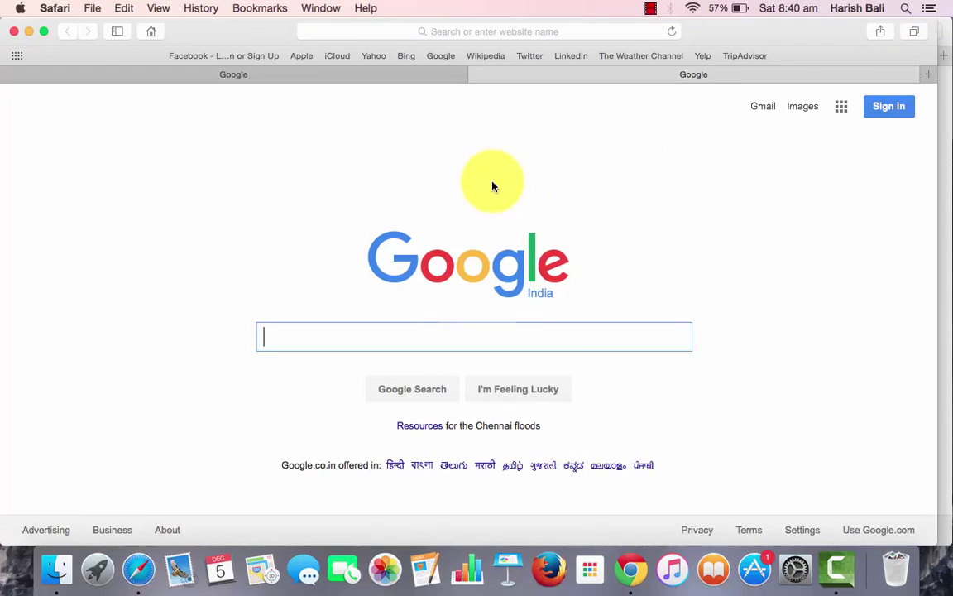
# Search 'buy shoes online' from the address bar, which still returns Bing results
pyautogui.click(187, 158)
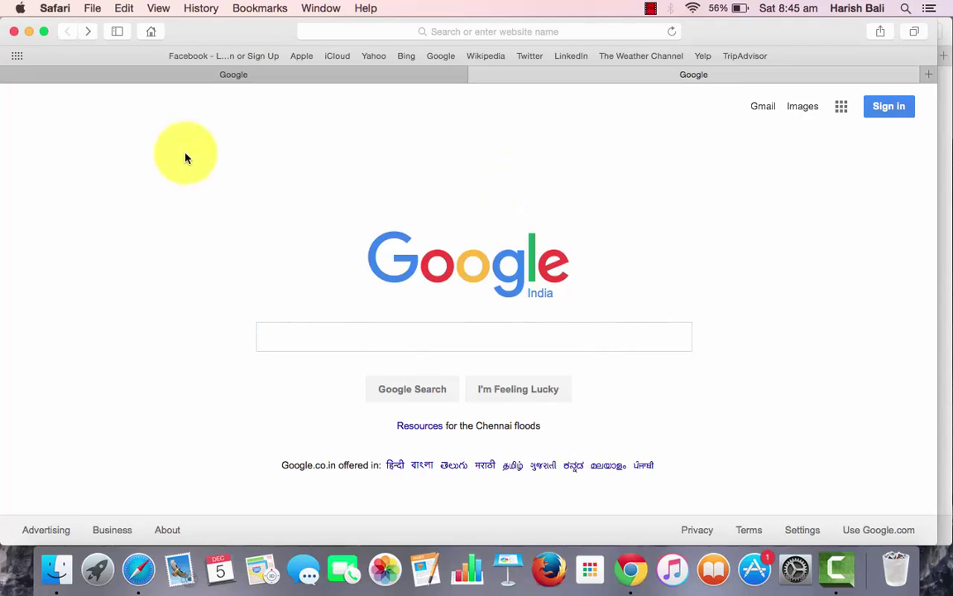
pyautogui.click(364, 31)
pyautogui.write('b')
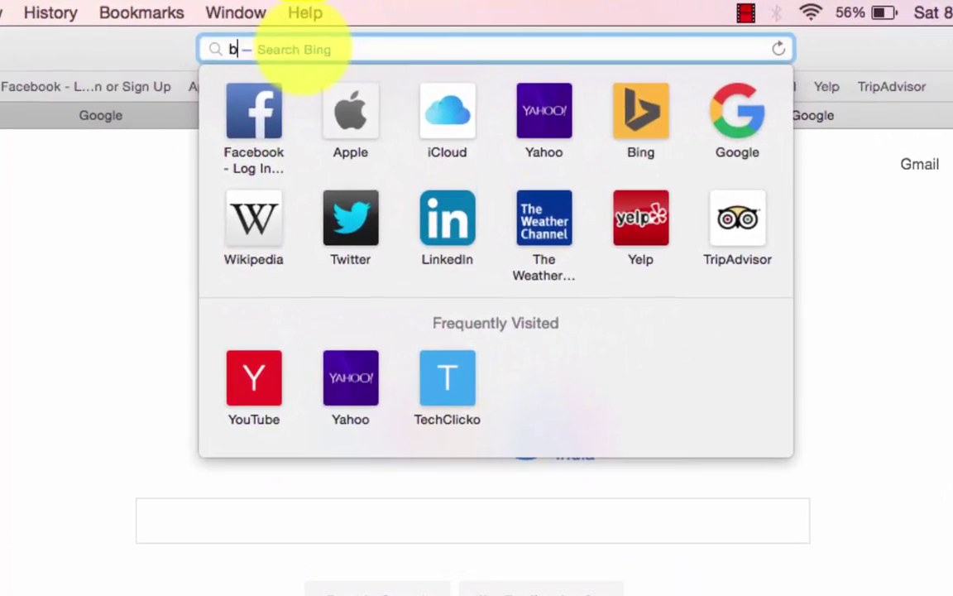
pyautogui.write('uy s')
pyautogui.press('BackSpace')
pyautogui.write('s')
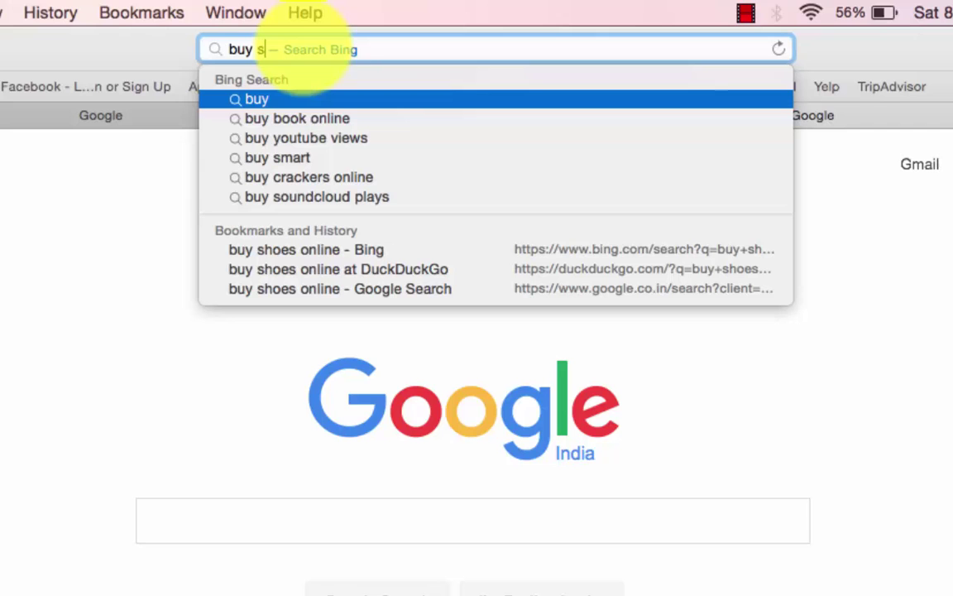
pyautogui.write('hoes onli')
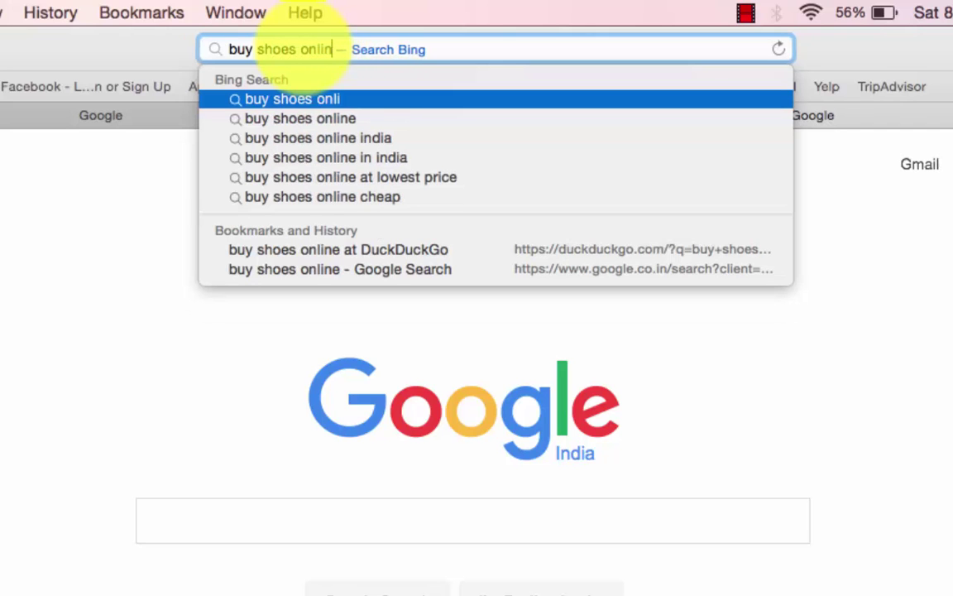
pyautogui.write('ne')
pyautogui.press('Return')
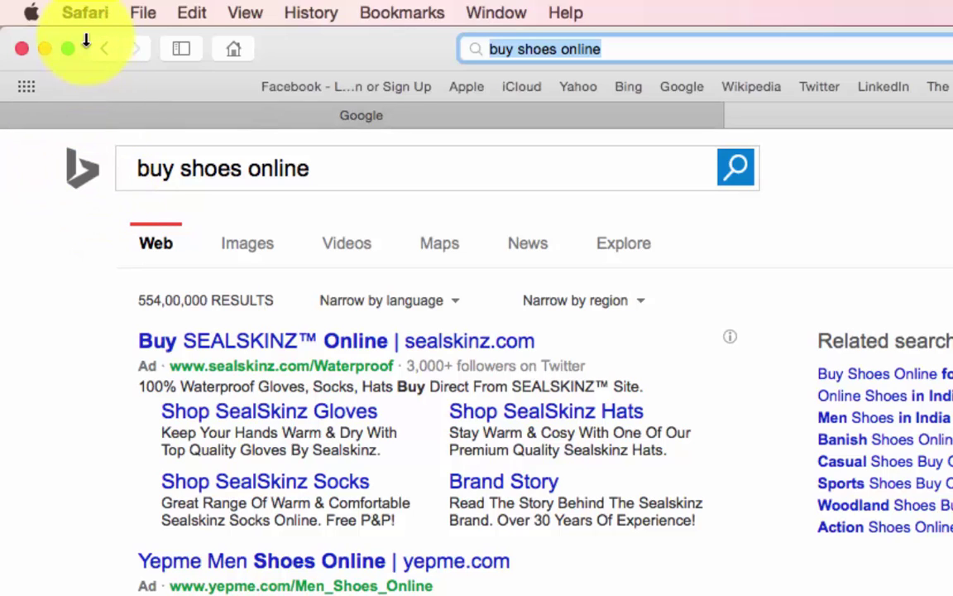
# Switch the default search engine from Bing to Google, then close Preferences and the Bing window
pyautogui.click(86, 15)
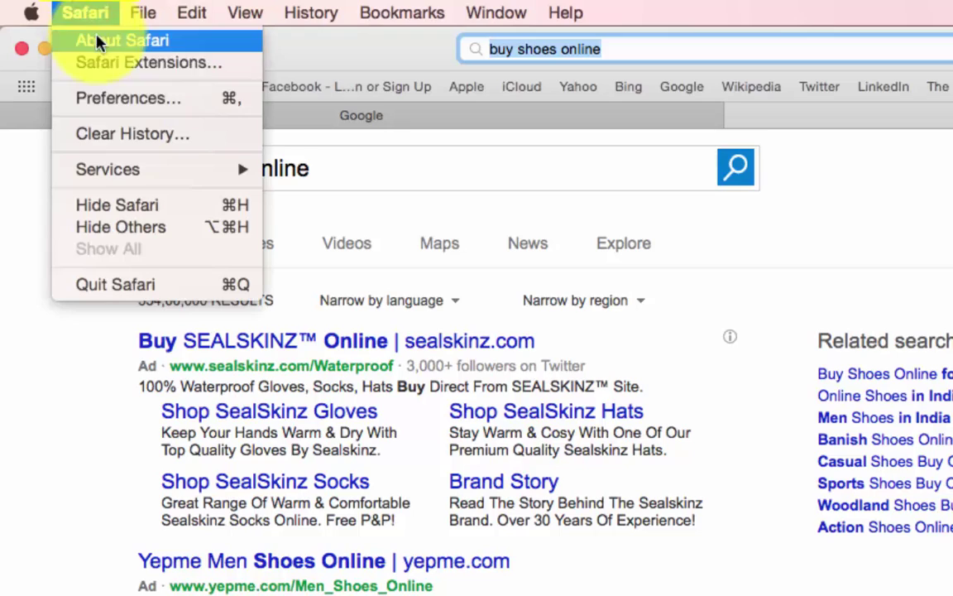
pyautogui.click(120, 99)
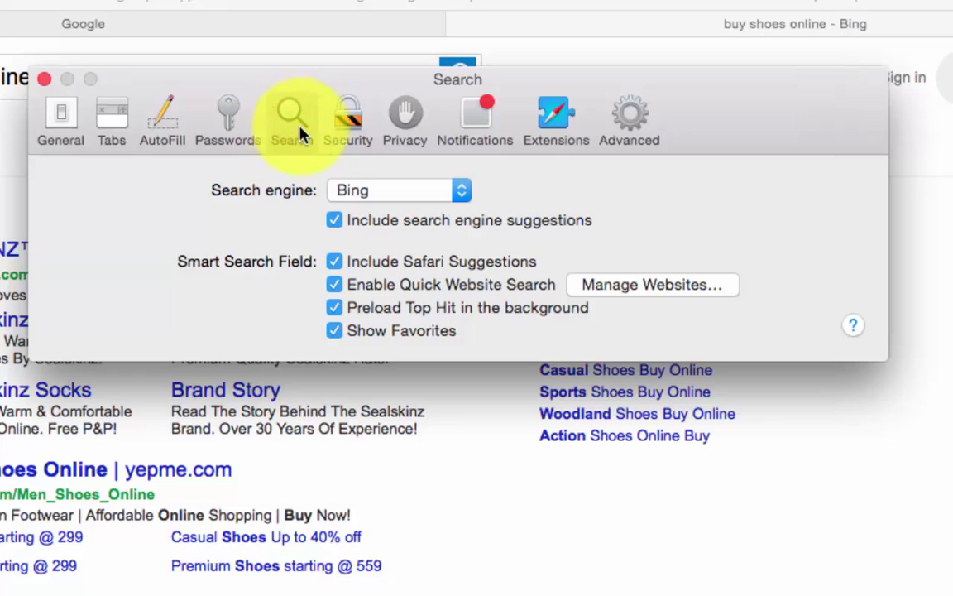
pyautogui.click(462, 193)
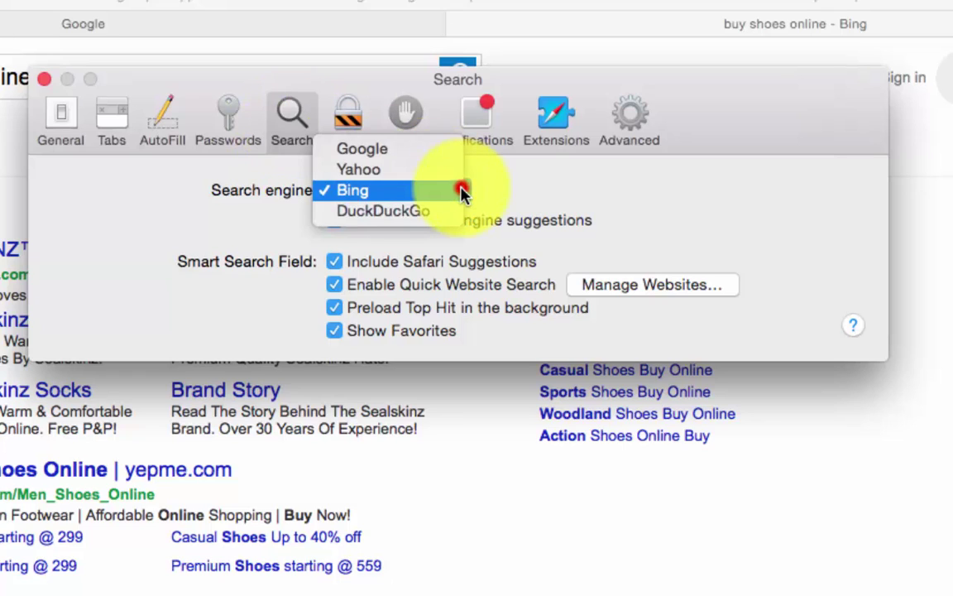
pyautogui.click(395, 154)
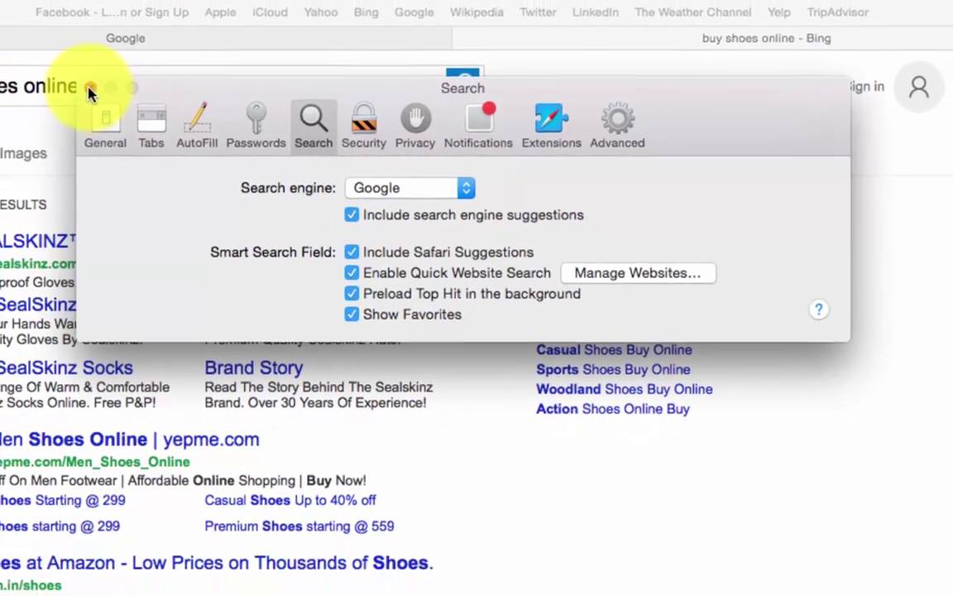
pyautogui.click(43, 80)
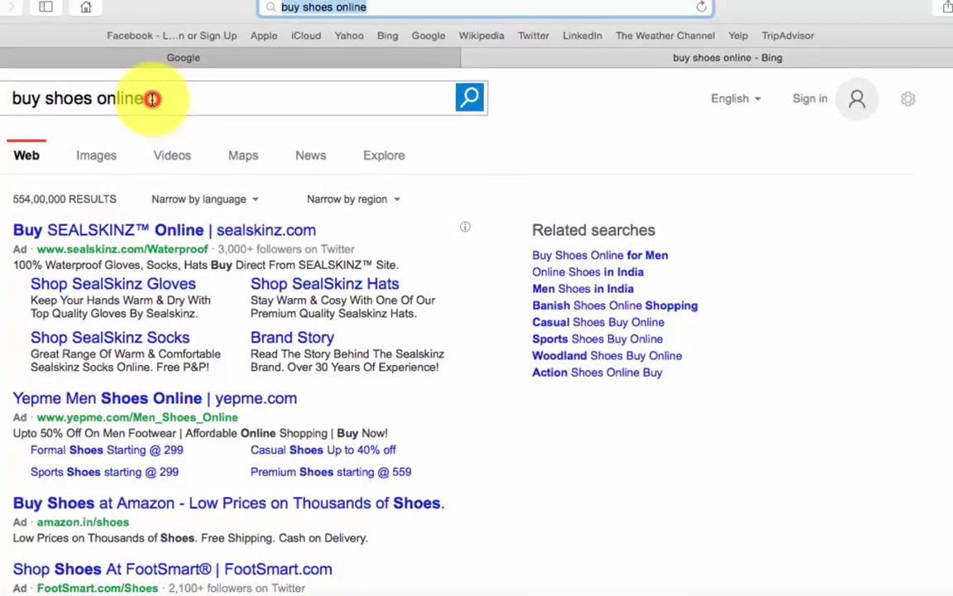
pyautogui.click(13, 34)
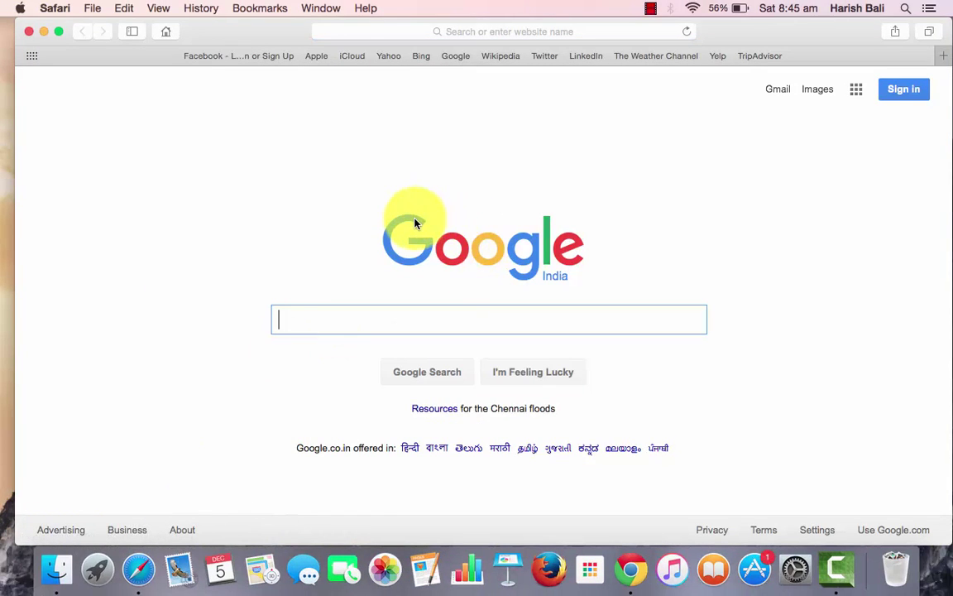
# Search 'buy shoes online' from the address bar again, now getting Google results
pyautogui.click(451, 35)
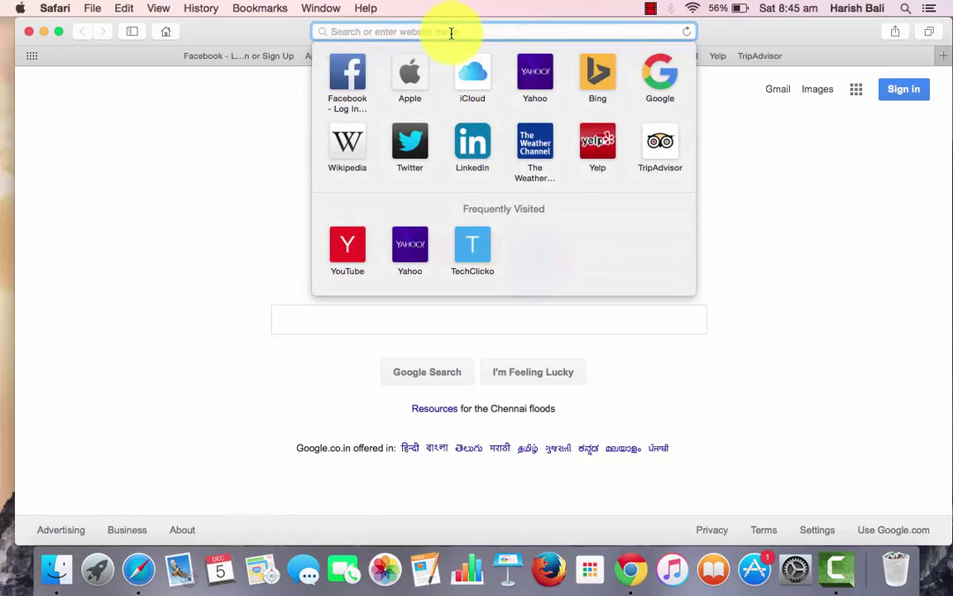
pyautogui.write('by')
pyautogui.press('BackSpace')
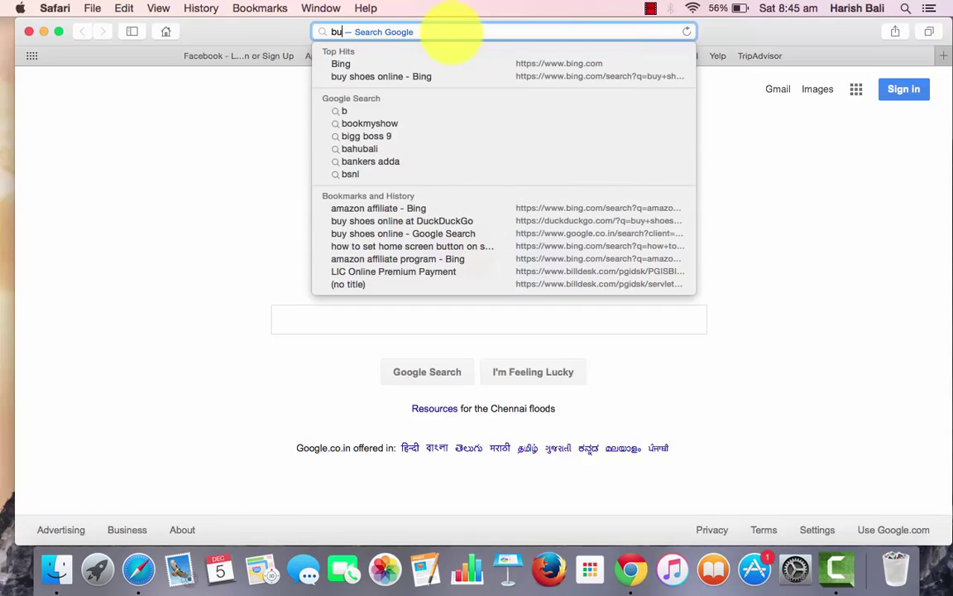
pyautogui.write('uy ')
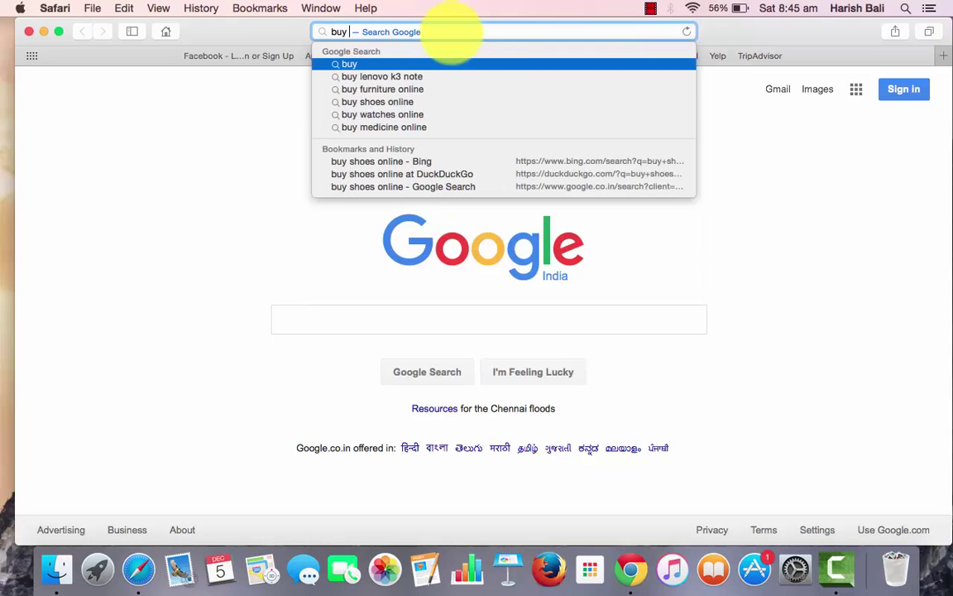
pyautogui.write('s')
pyautogui.write('hoes online')
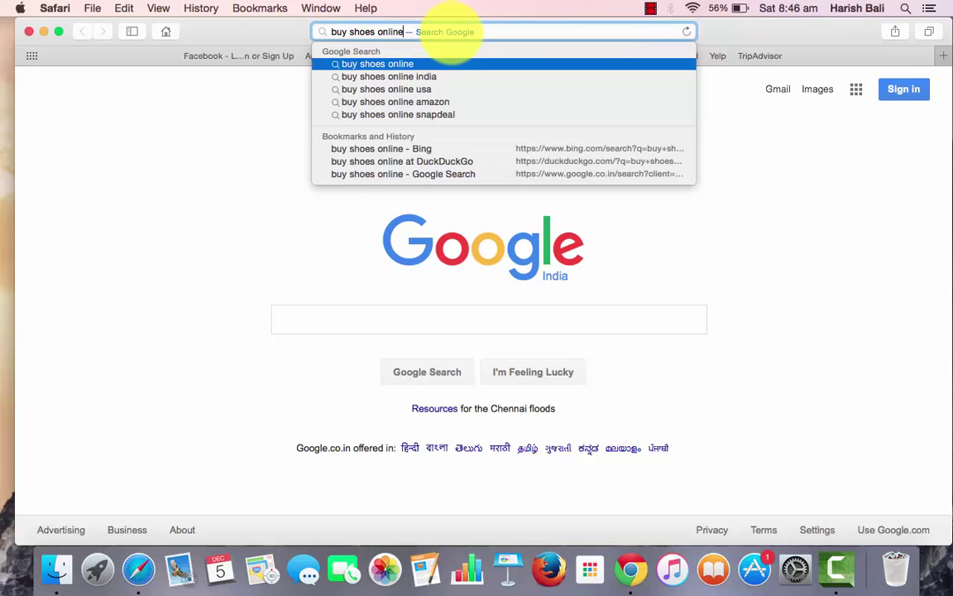
pyautogui.press('Return')
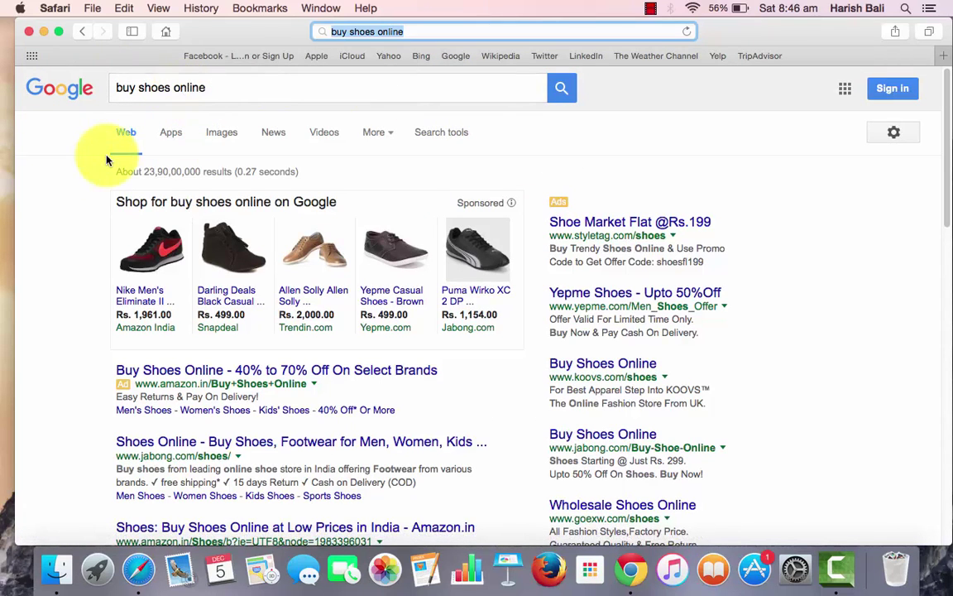
# Reopen Search preferences, pick Yahoo in the search engine list, and close Preferences
pyautogui.click(54, 8)
pyautogui.click(79, 62)
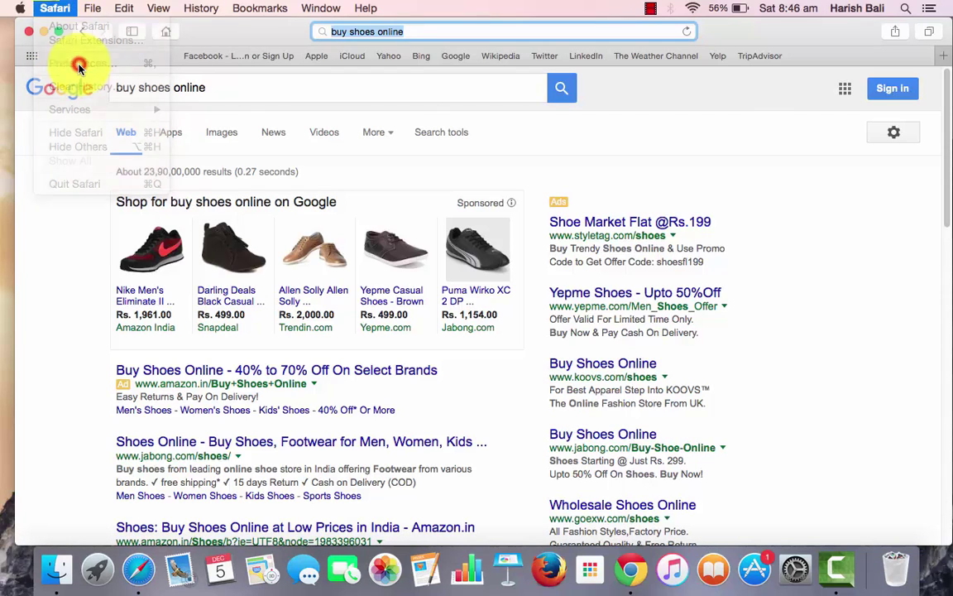
pyautogui.click(472, 184)
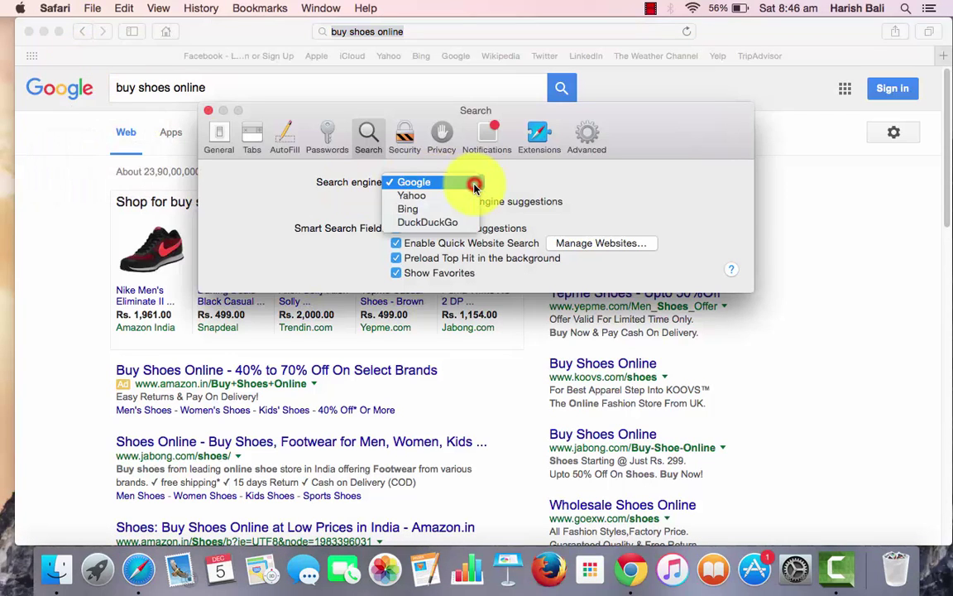
pyautogui.click(458, 200)
pyautogui.click(207, 110)
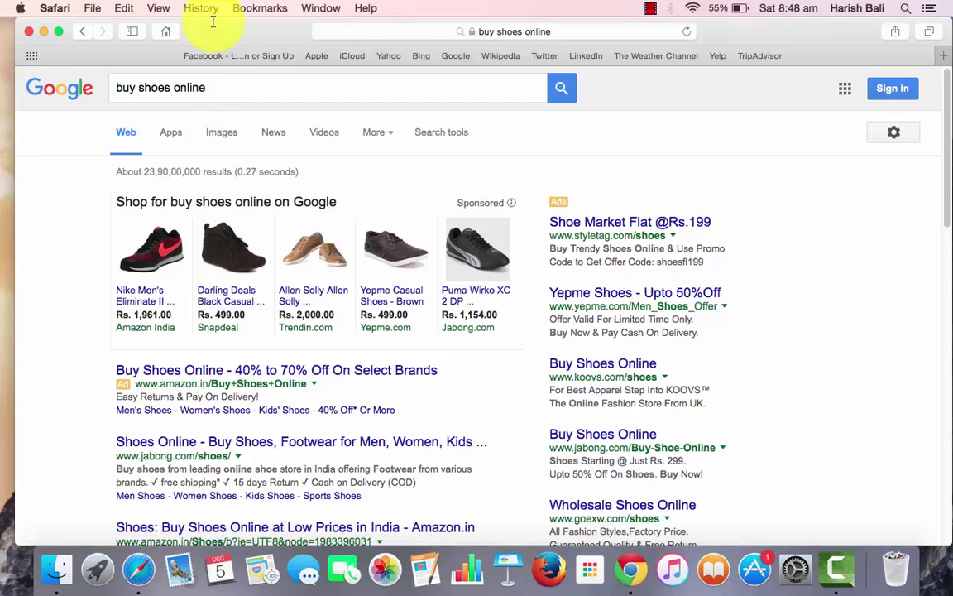
# Visit amazon.com, dismiss the Amazon.in popup, then return to the google.co.in home page
pyautogui.click(574, 30)
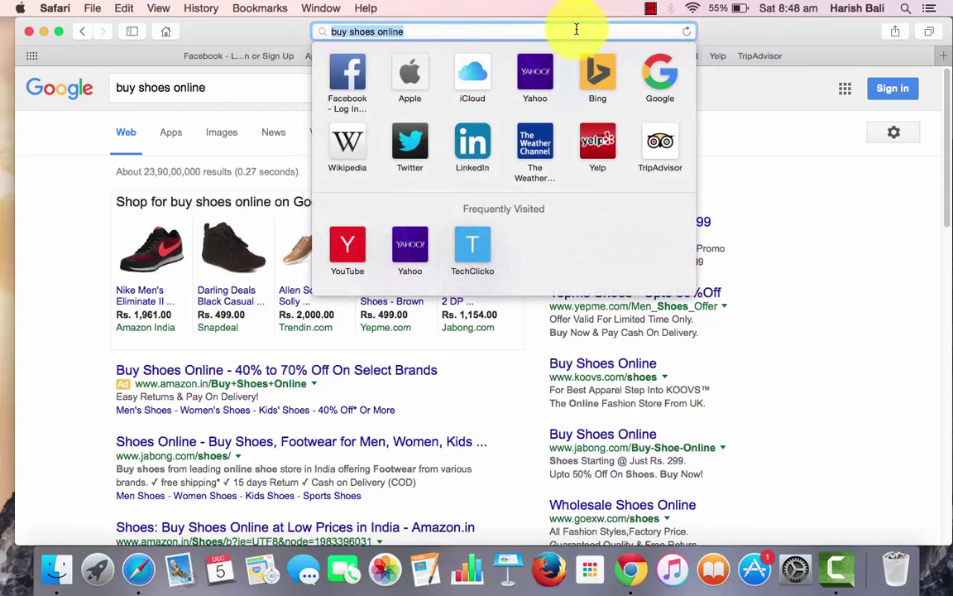
pyautogui.write('amazon')
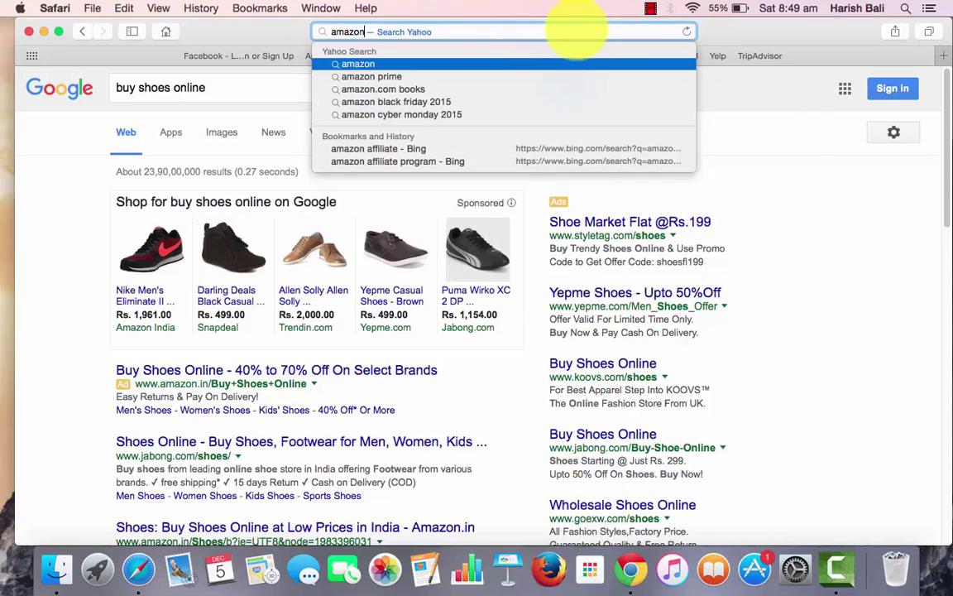
pyautogui.write('.com')
pyautogui.press('Return')
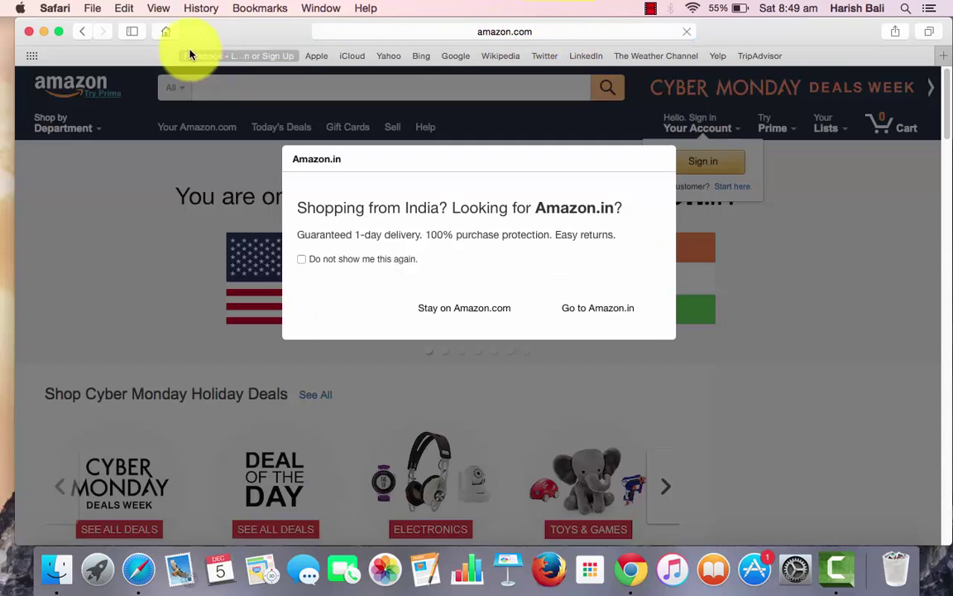
pyautogui.click(466, 310)
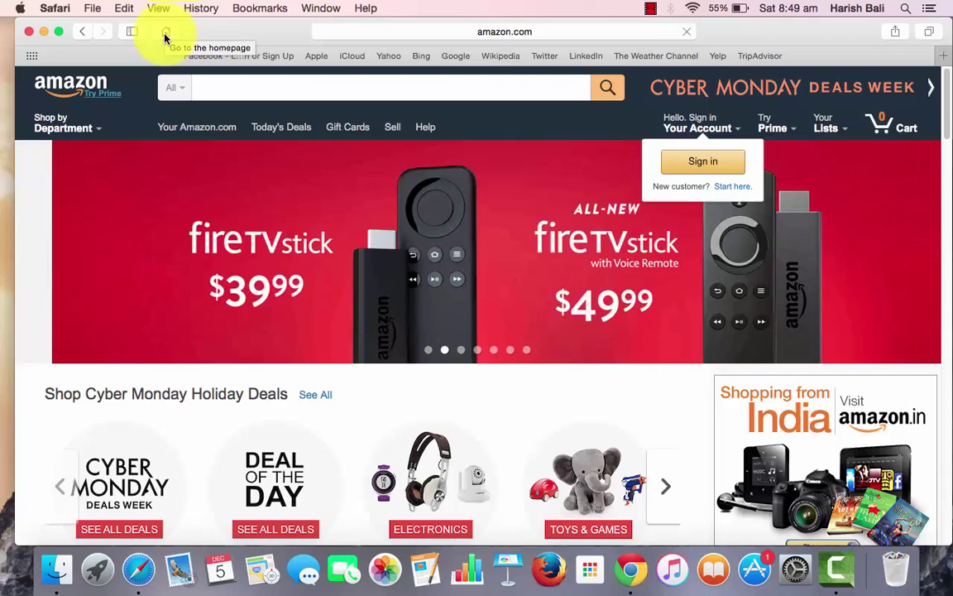
pyautogui.click(166, 33)
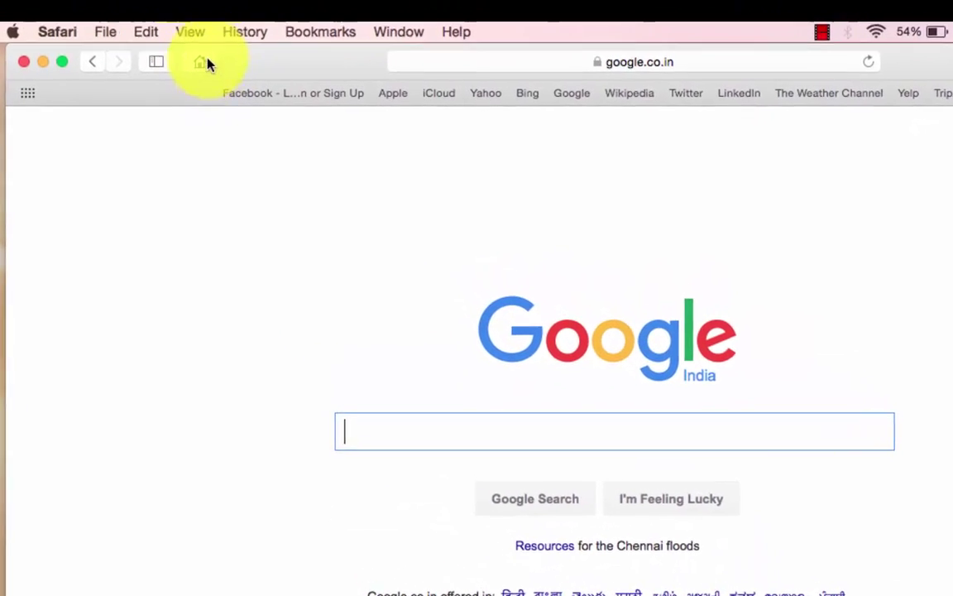
# Open the View menu to reach Customize Toolbar
pyautogui.click(208, 46)
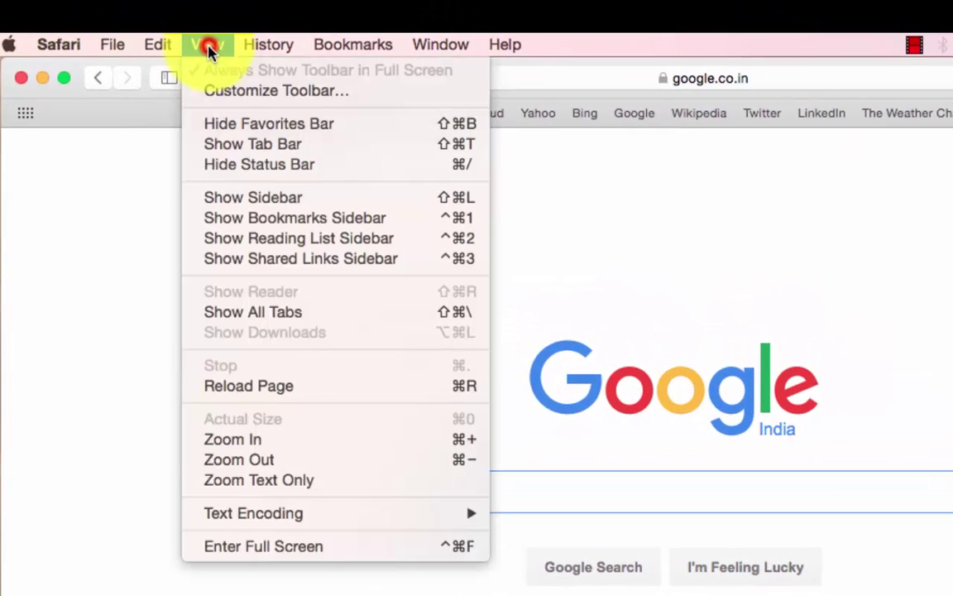
# Remove the old Home button and place the Home item from the customization sheet into the toolbar
pyautogui.click(245, 92)
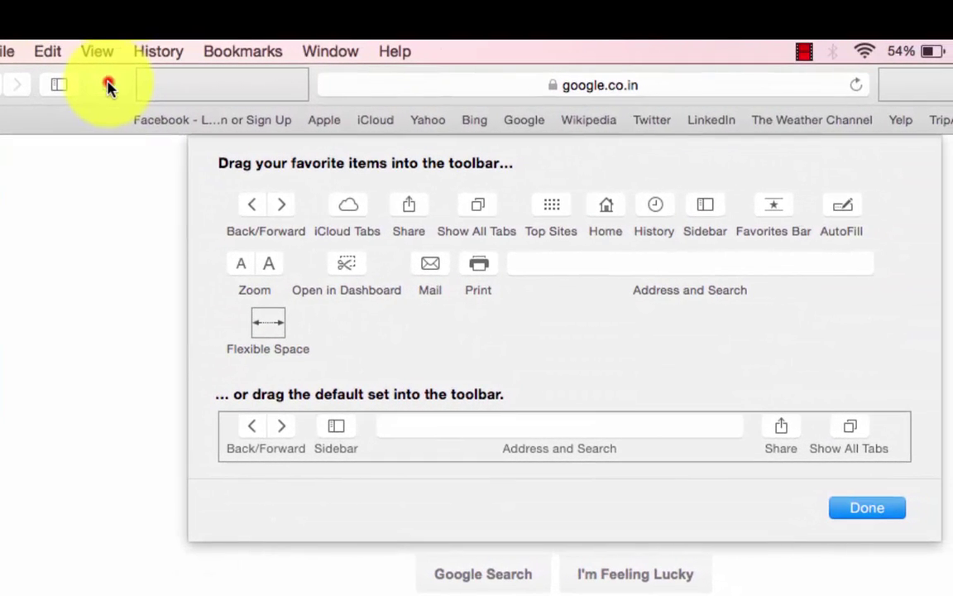
pyautogui.moveTo(128, 83); pyautogui.dragTo(309, 266)
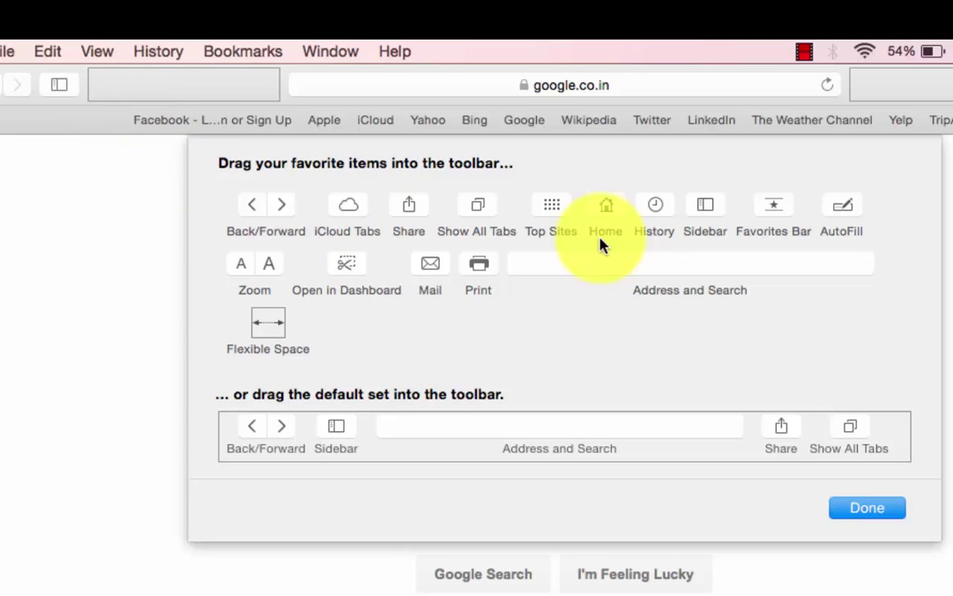
pyautogui.click(607, 213)
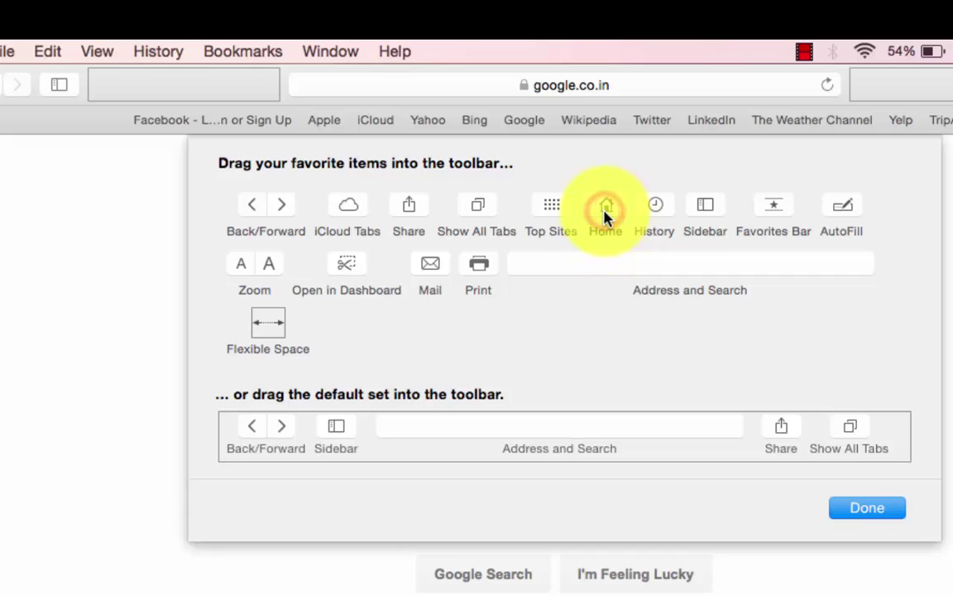
pyautogui.moveTo(598, 209)
pyautogui.mouseDown()
pyautogui.moveTo(246, 119)
pyautogui.moveTo(119, 97)
pyautogui.mouseUp()
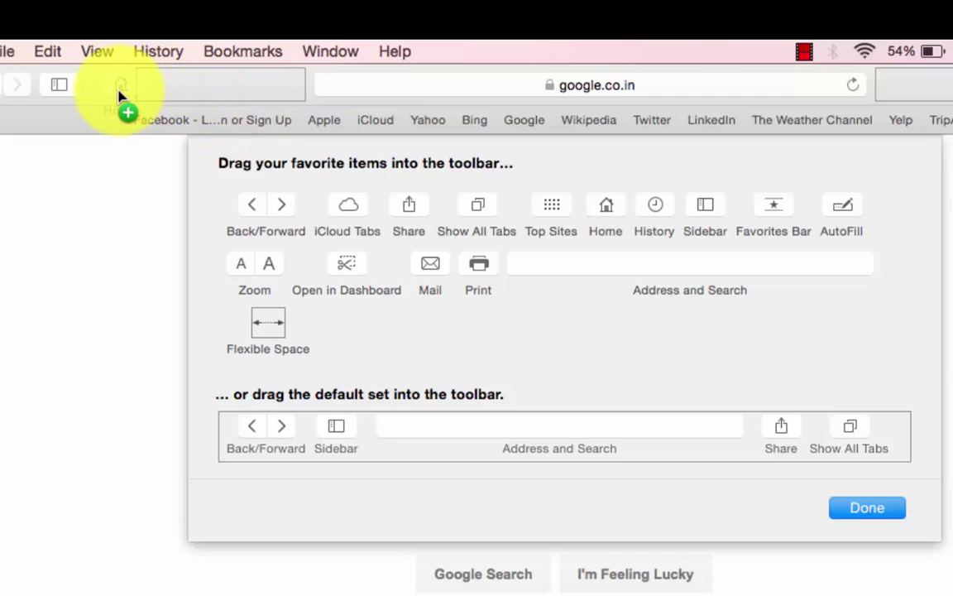
pyautogui.moveTo(119, 97); pyautogui.dragTo(106, 94)
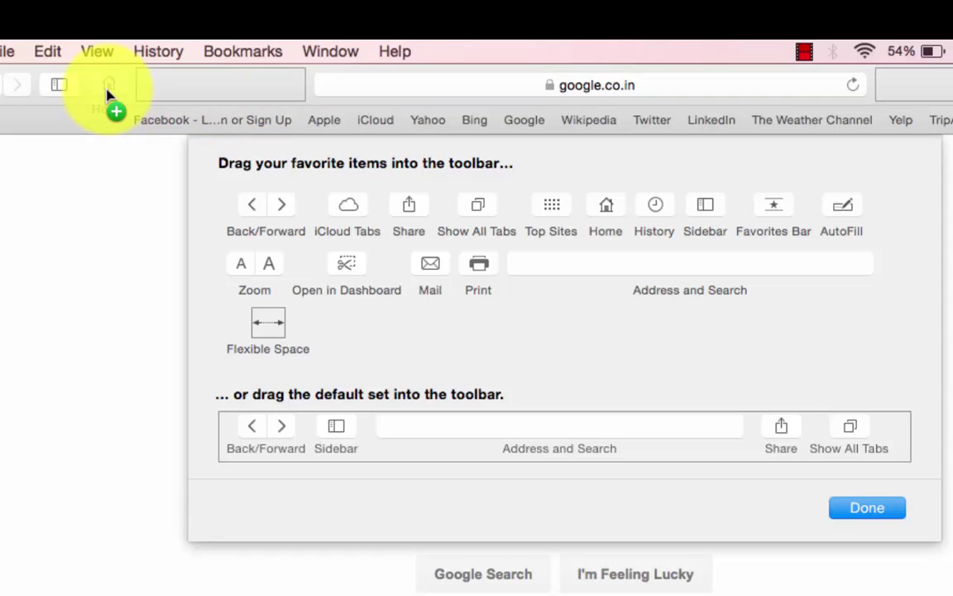
pyautogui.moveTo(106, 93); pyautogui.dragTo(106, 94)
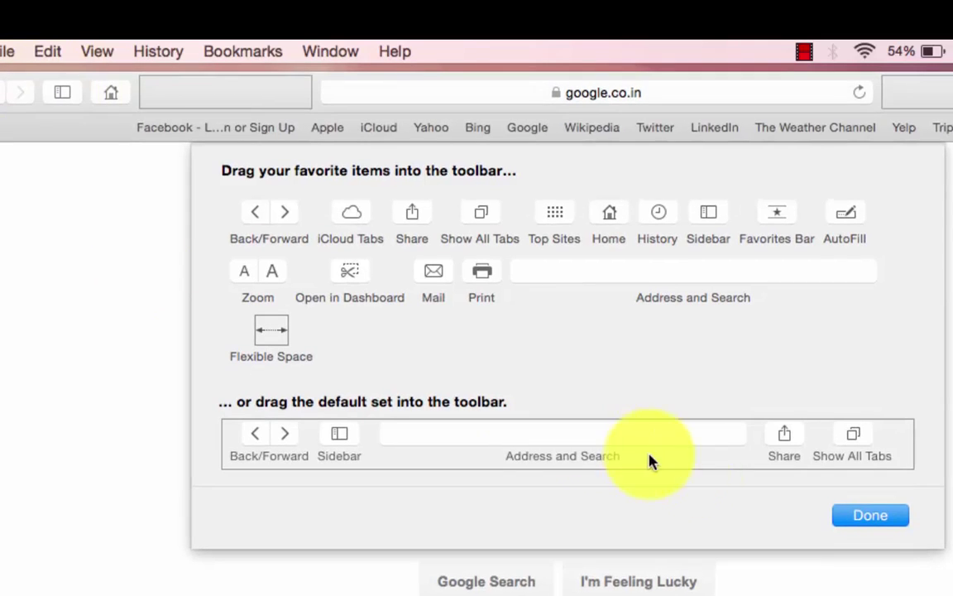
# Finish toolbar customization, close the Safari window, and relaunch Safari from the Dock
pyautogui.click(869, 509)
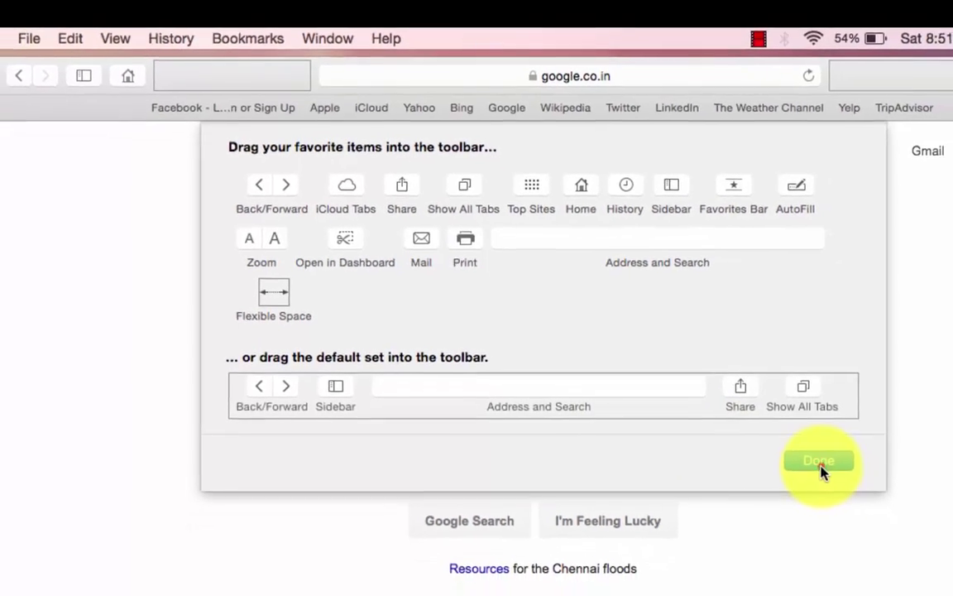
pyautogui.click(857, 500)
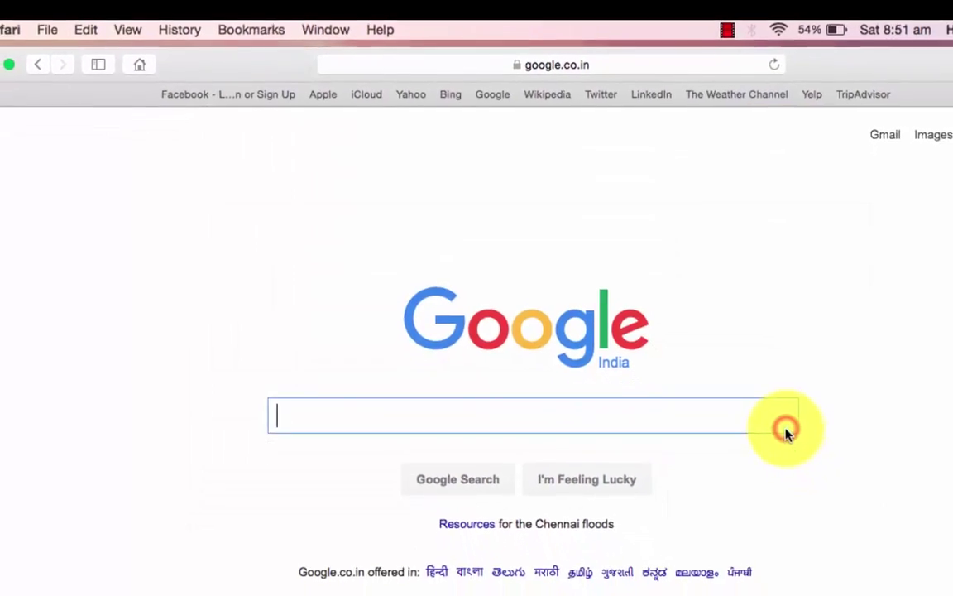
pyautogui.click(19, 42)
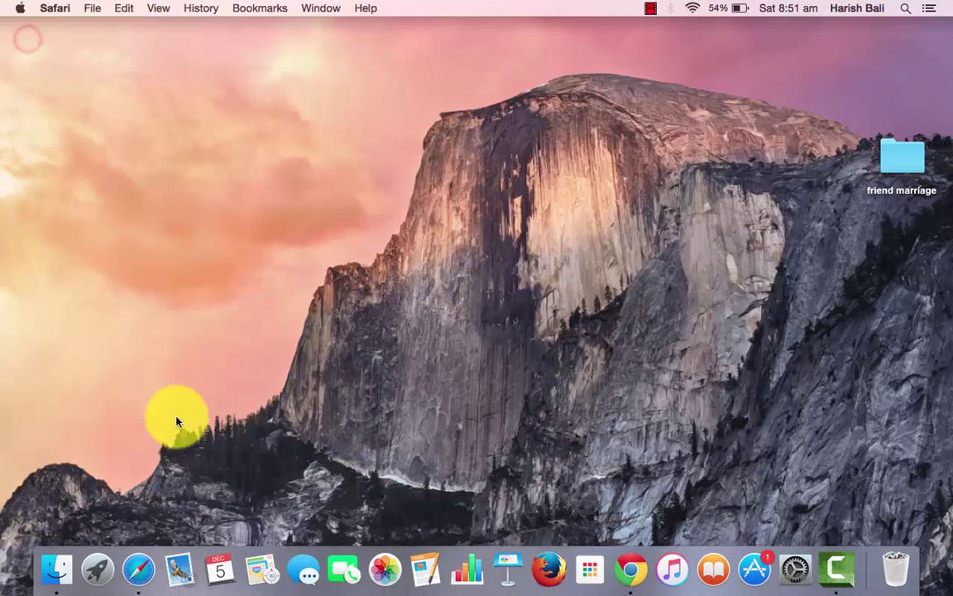
pyautogui.click(139, 559)
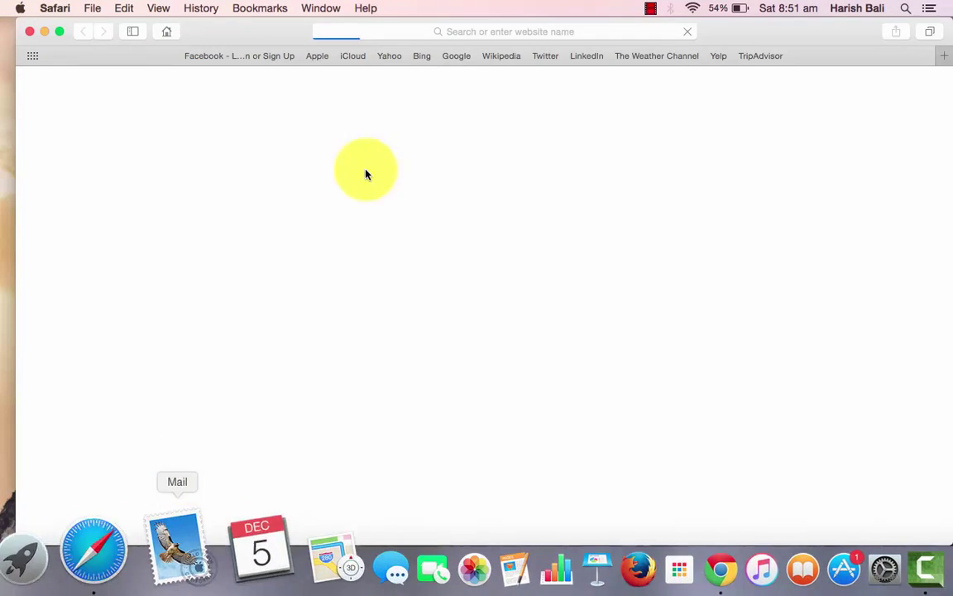
# Load amazon.com by typing 'ama' in the address bar
pyautogui.click(438, 34)
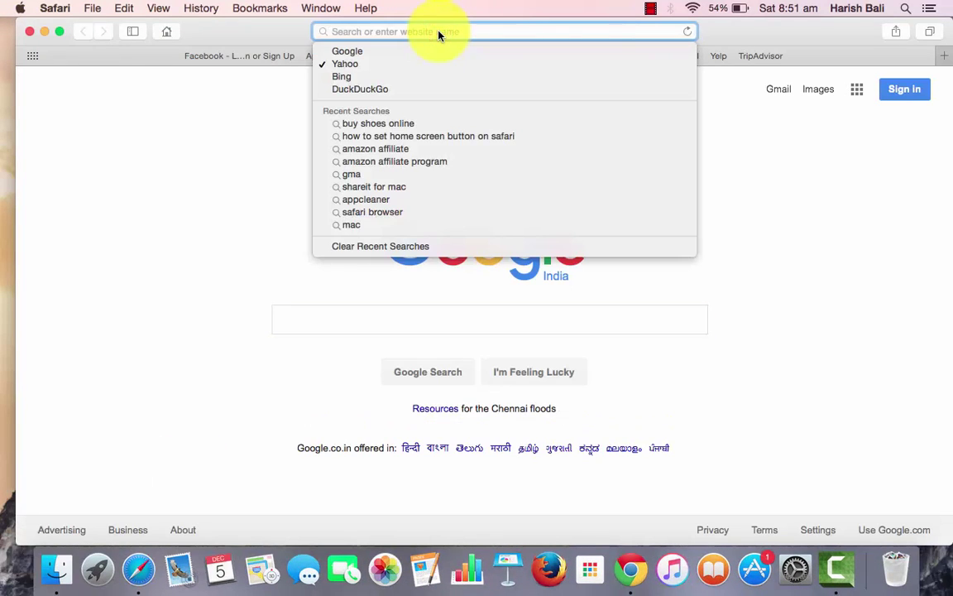
pyautogui.write('amazon.com')
pyautogui.press('Return')
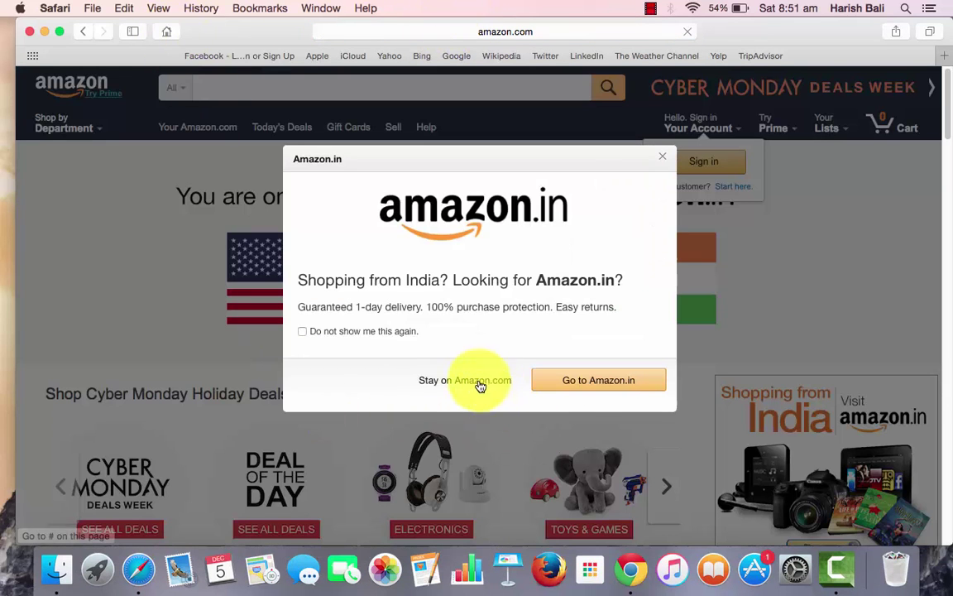
# Dismiss the Amazon.in popup and use the toolbar Home button to return to Google
pyautogui.click(480, 383)
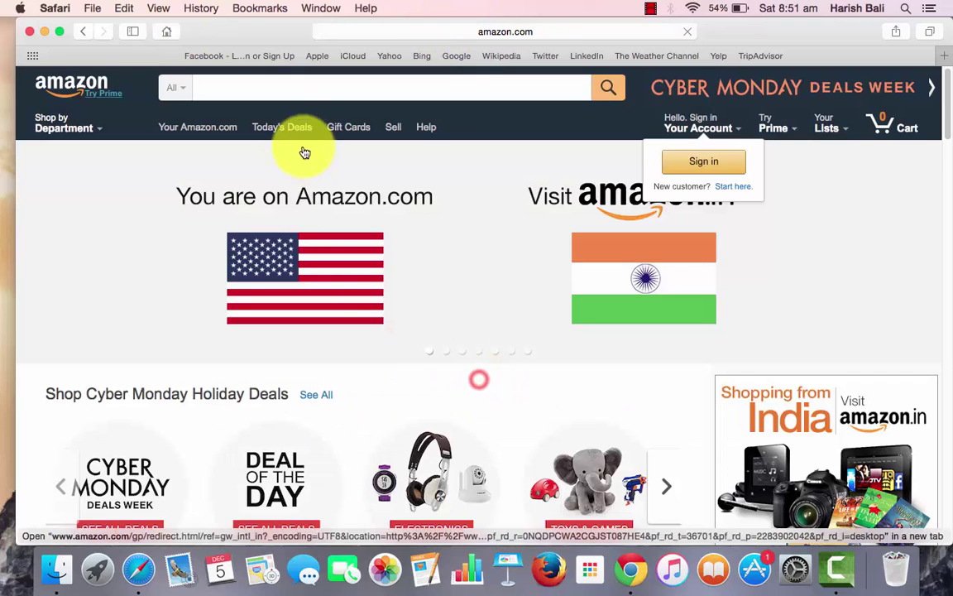
pyautogui.click(164, 34)
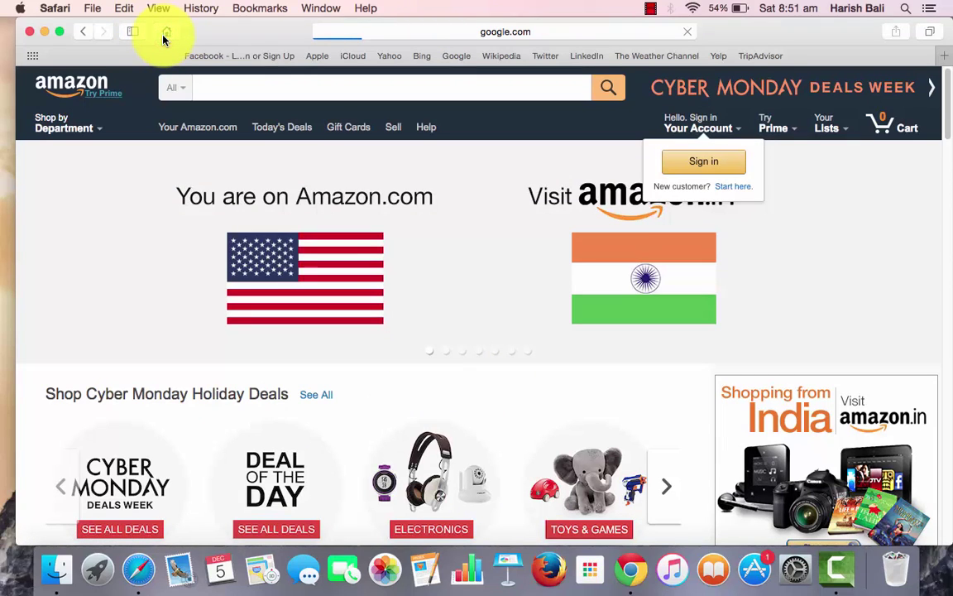